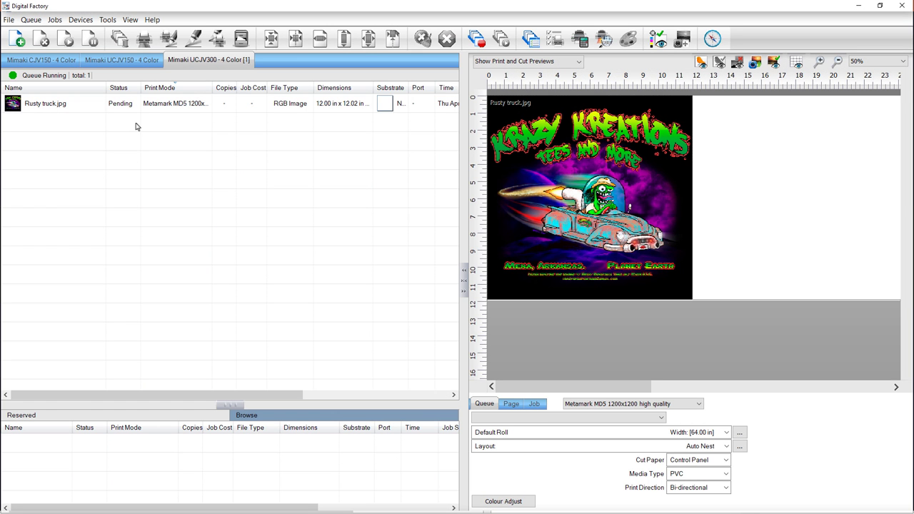
Launch the Production Plug-ins > Rasterization plug-in for the Rusty truck job.
right_click(92, 105)
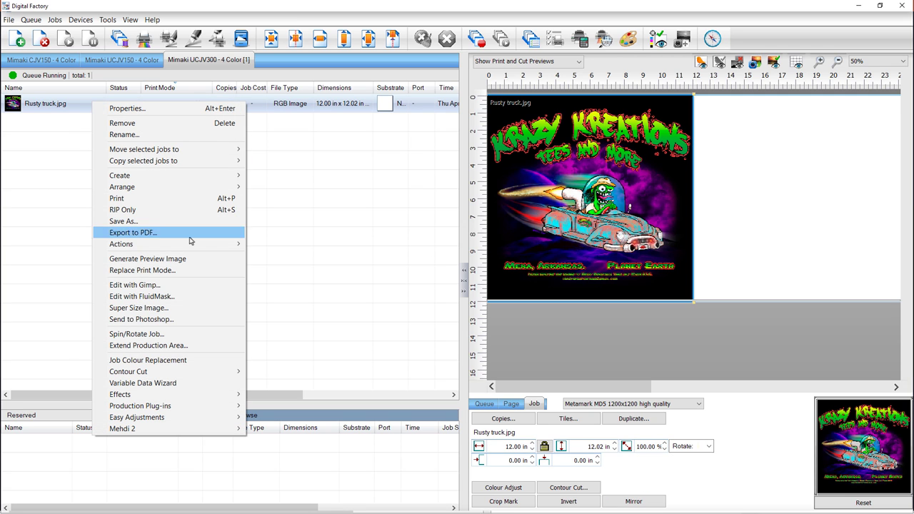
mouse_move(222, 408)
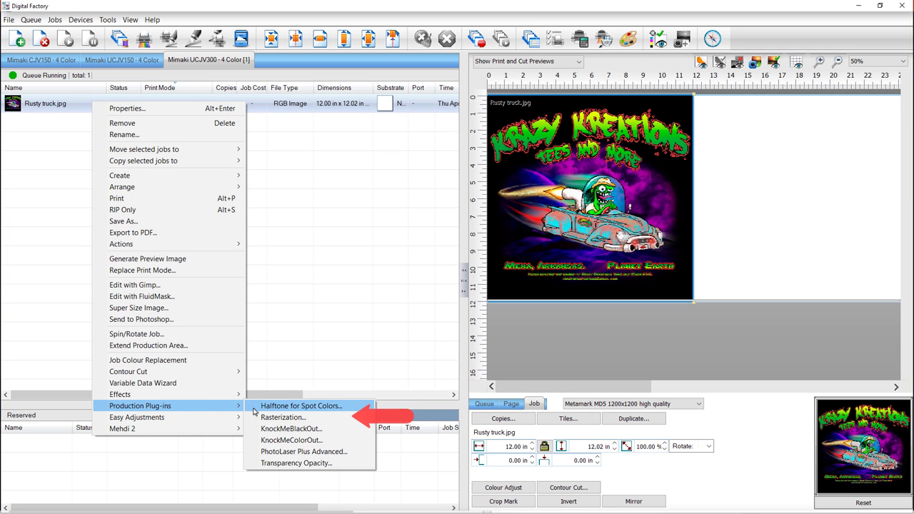
left_click(267, 348)
left_click(100, 107)
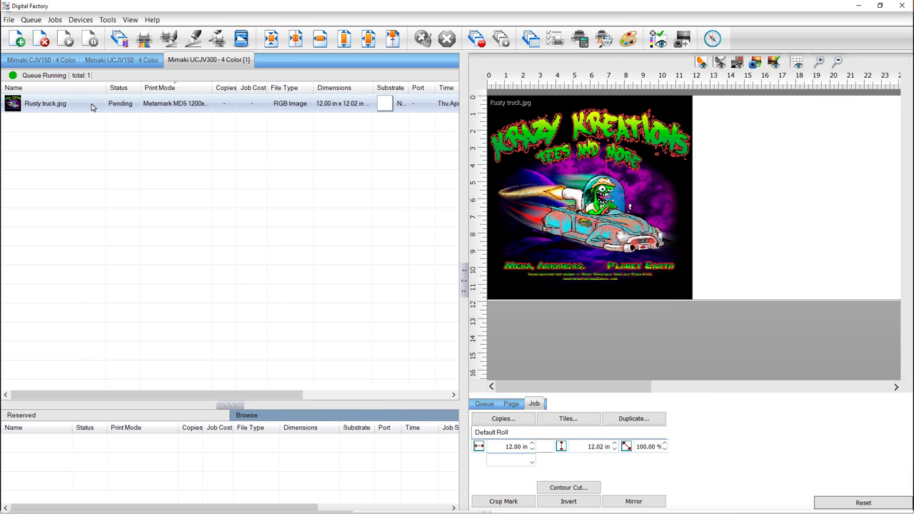
left_click(54, 19)
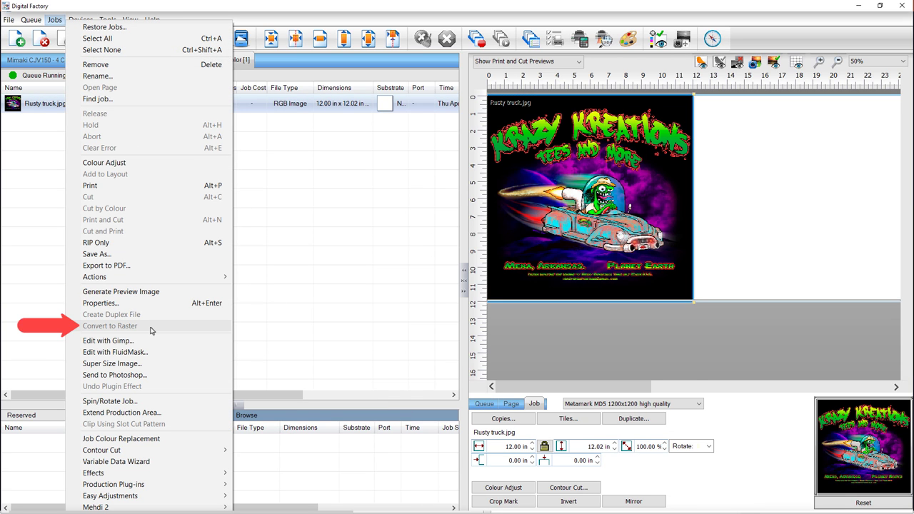
left_click(261, 259)
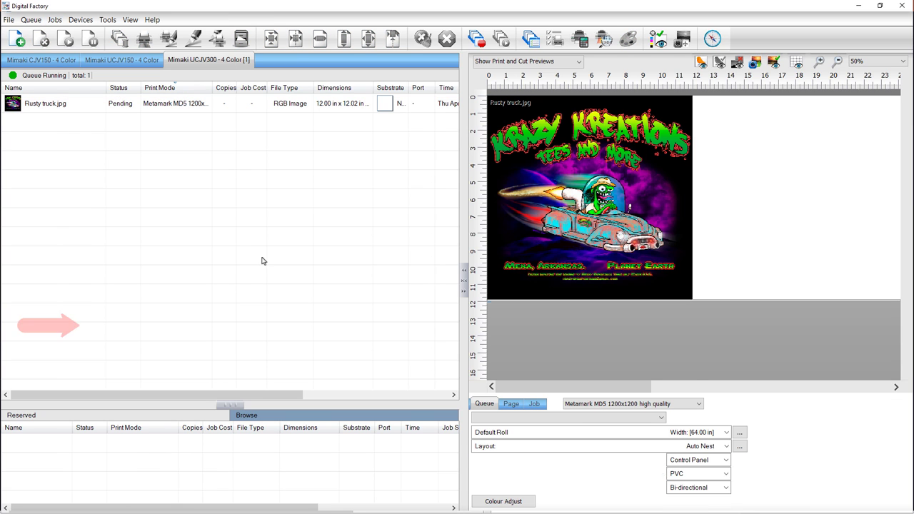
right_click(100, 104)
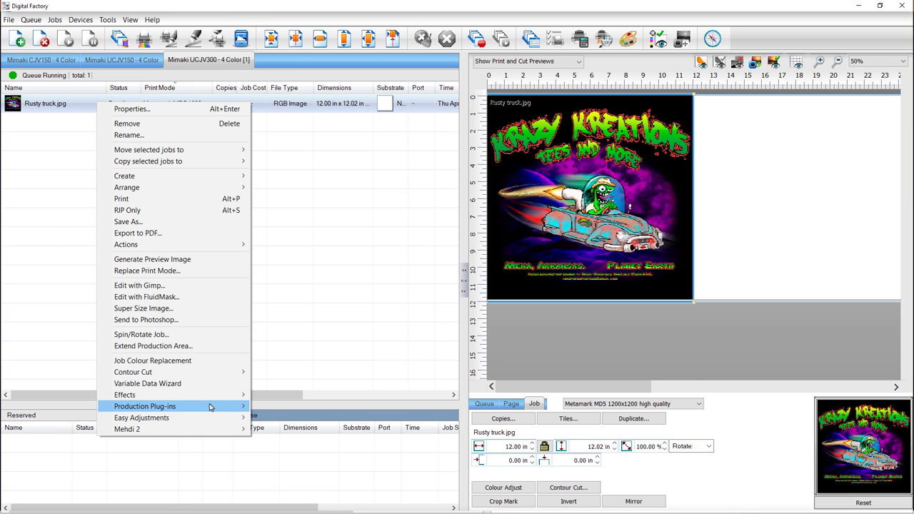
mouse_move(210, 407)
left_click(260, 418)
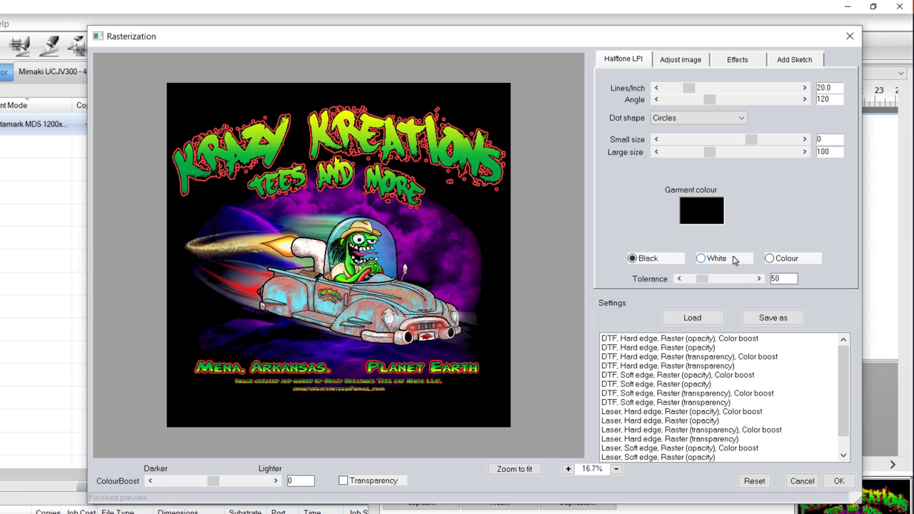
Preview White, Black and transparency garment options, then select the custom Colour garment option.
left_click(736, 262)
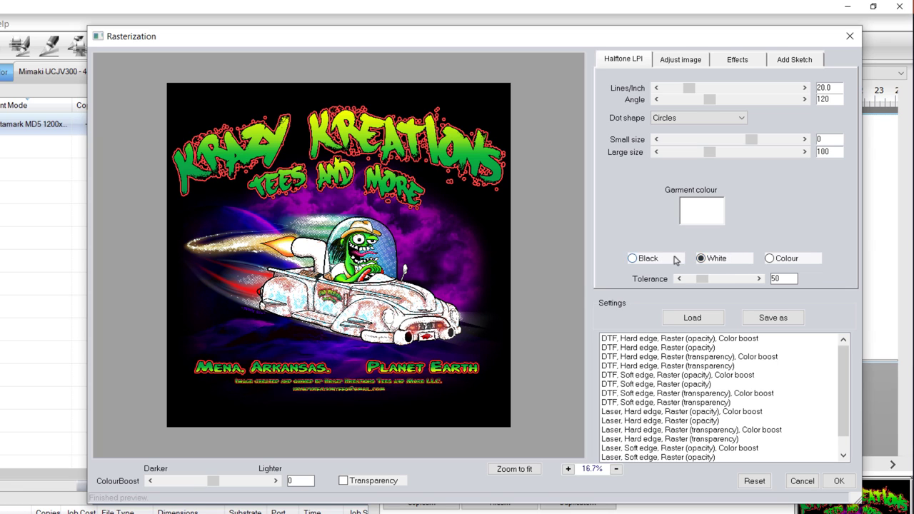
left_click(676, 260)
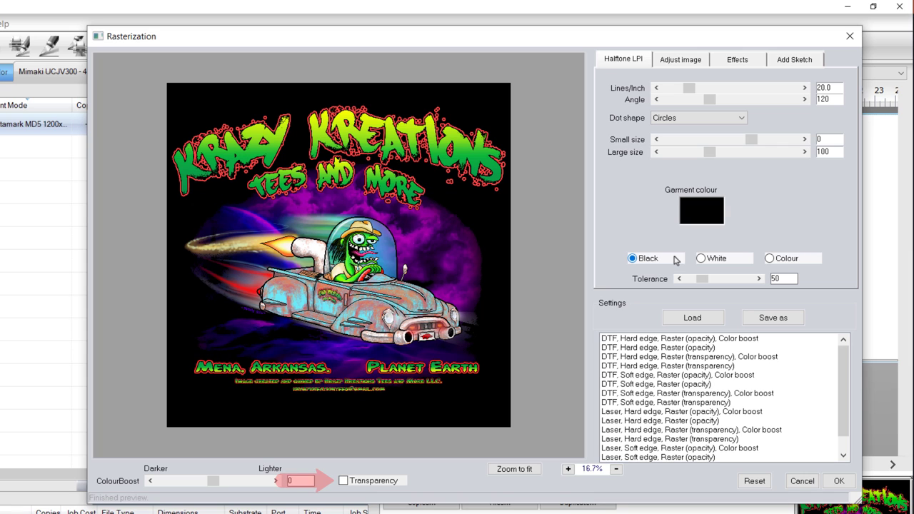
left_click(343, 481)
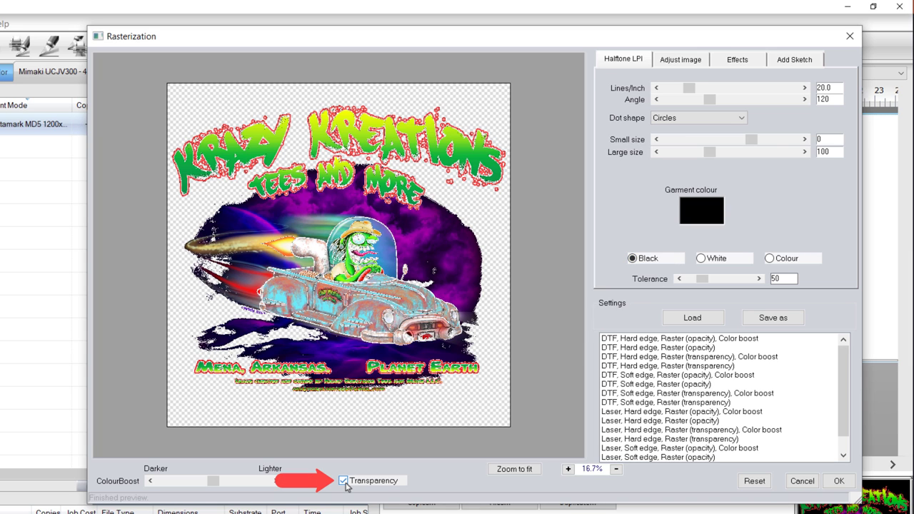
left_click(343, 480)
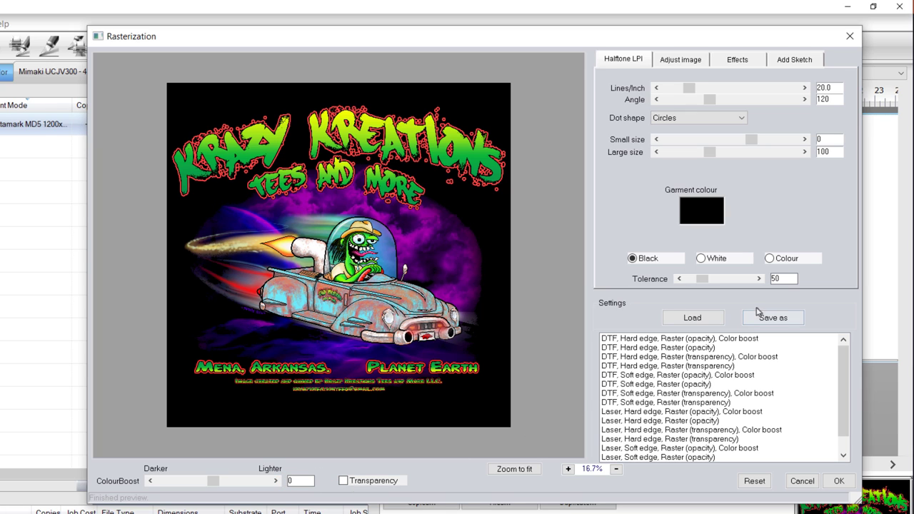
left_click(769, 258)
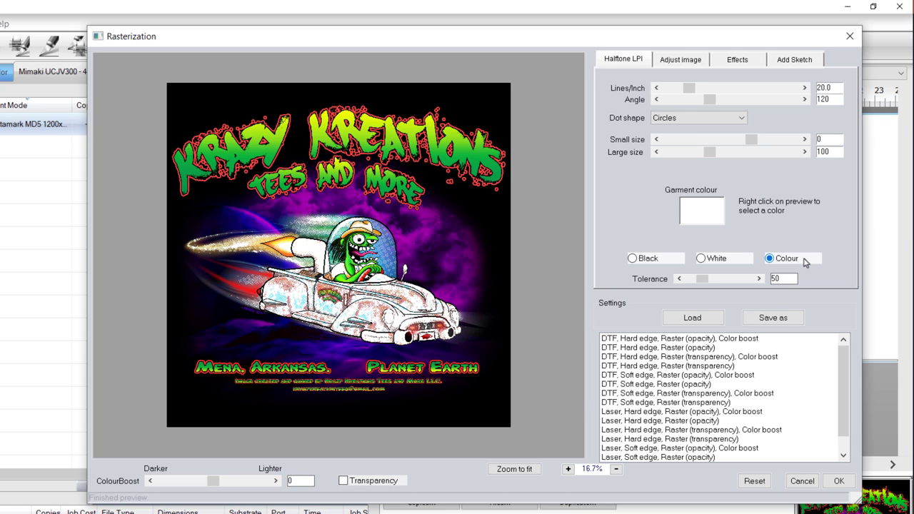
Try red as the custom garment colour, then set the garment back to Black.
left_click(711, 219)
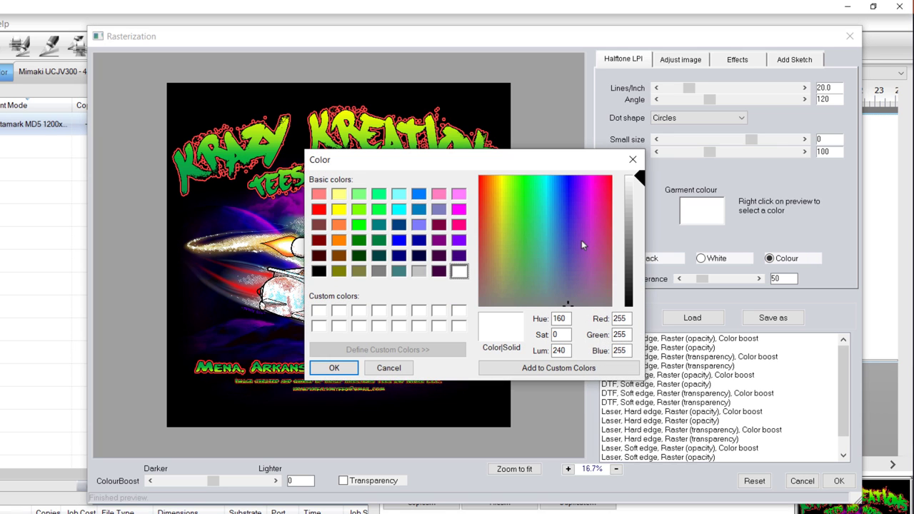
left_click(318, 209)
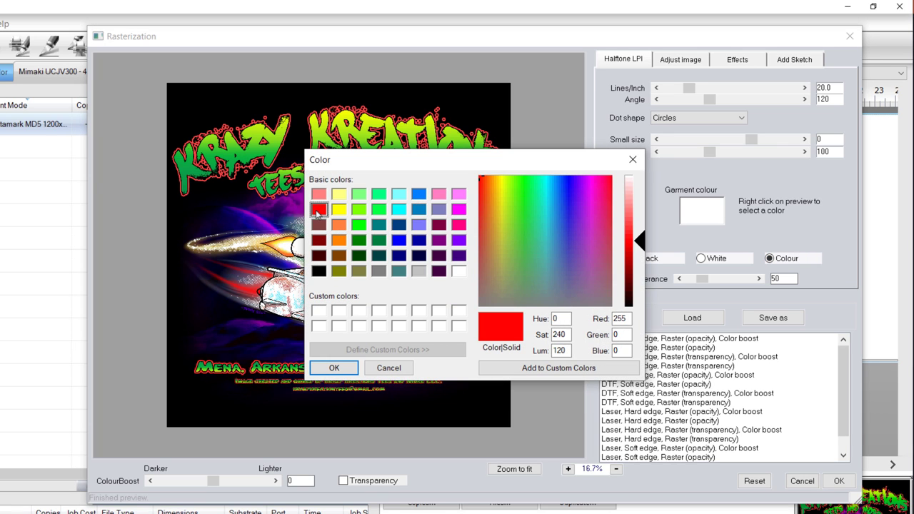
left_click(333, 367)
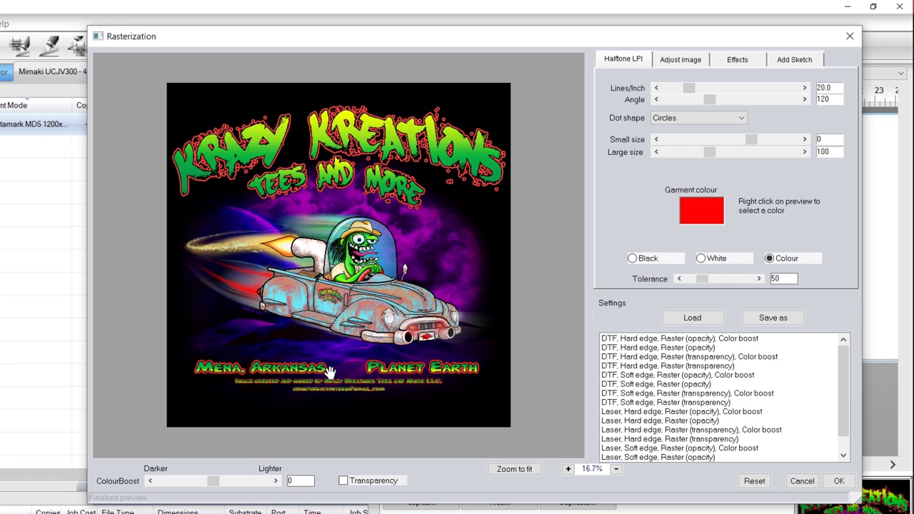
left_click(663, 261)
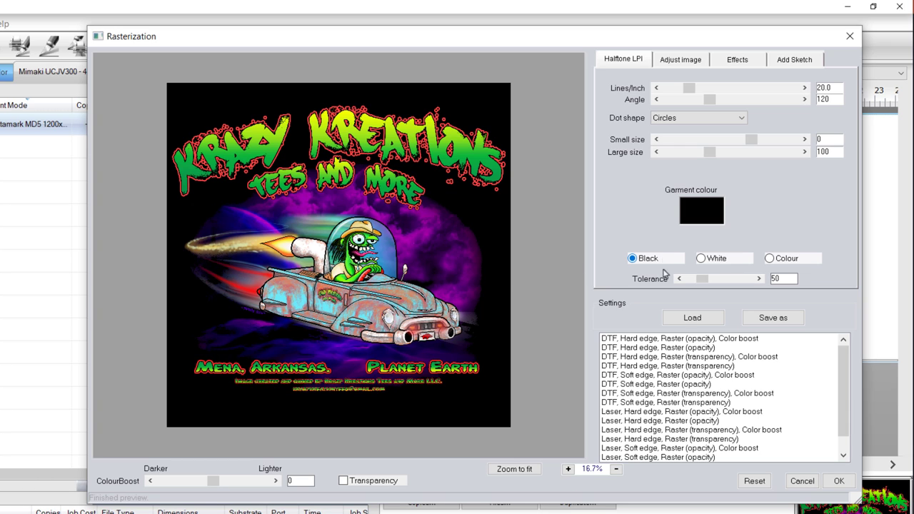
Load the DTF soft-edge transparency colour-boost preset with ColourBoost 58 and tolerance 61.
left_click(669, 393)
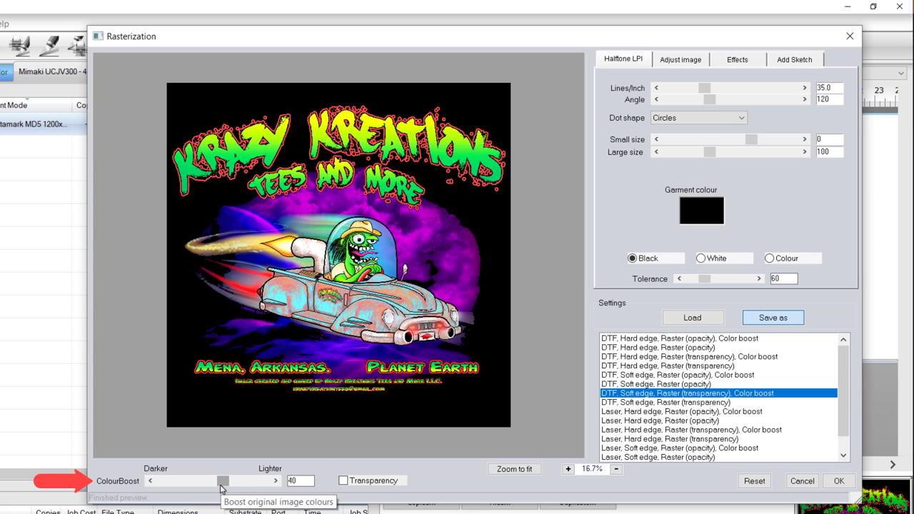
mouse_move(221, 489)
left_mouse_down()
mouse_move(205, 486)
mouse_move(239, 485)
mouse_move(226, 482)
left_mouse_up()
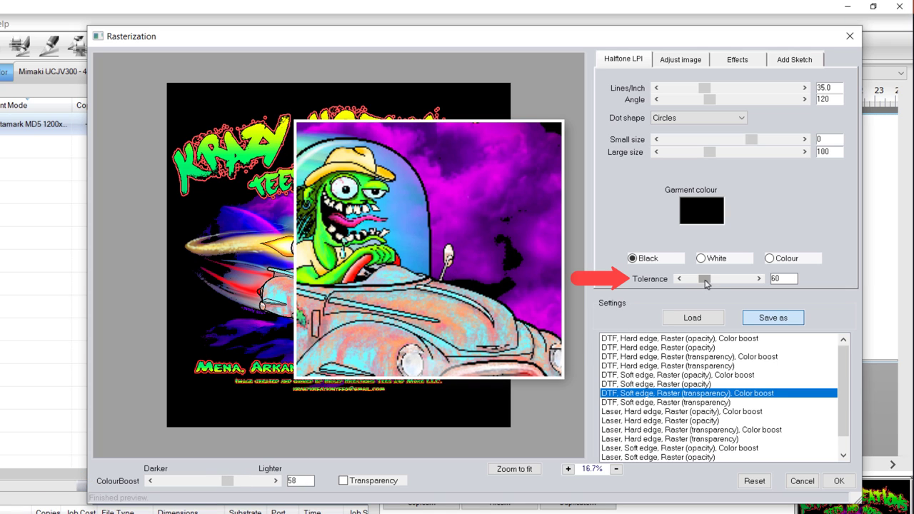
mouse_move(705, 279)
left_mouse_down()
mouse_move(723, 281)
mouse_move(705, 281)
left_mouse_up()
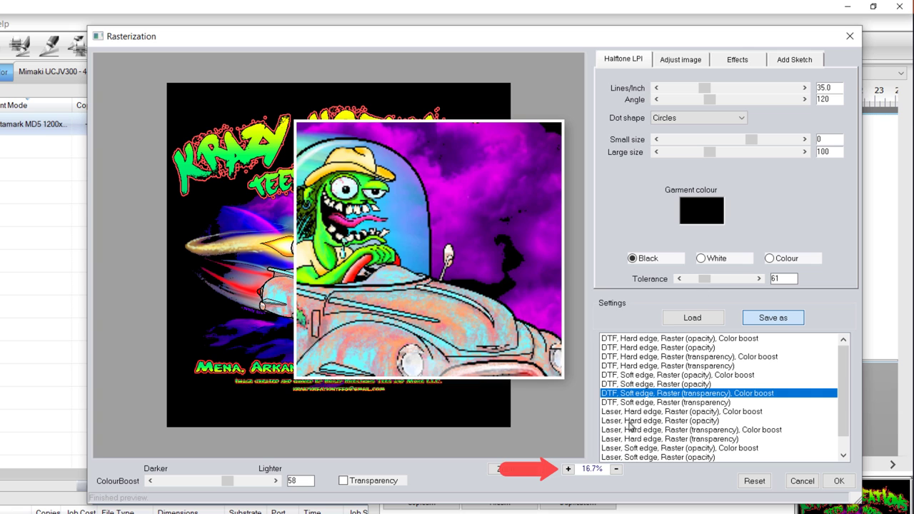
left_click(568, 470)
left_click(568, 469)
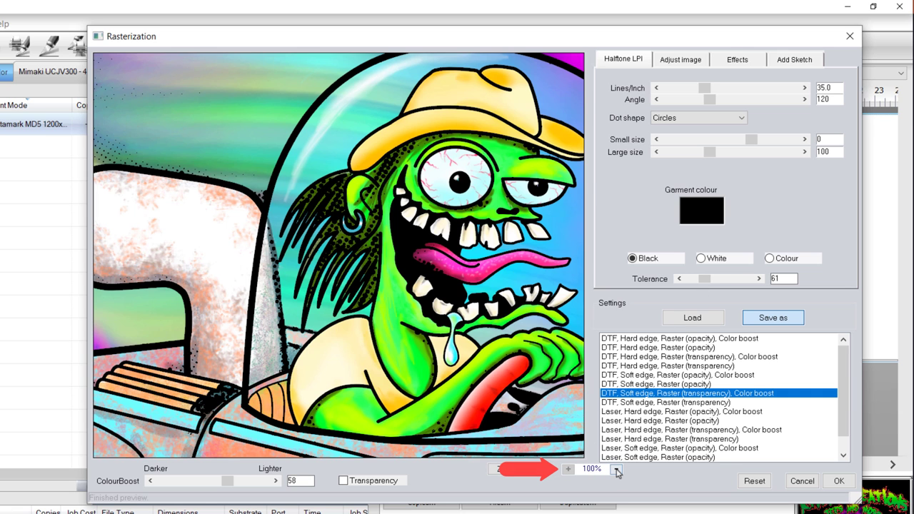
left_click_drag(477, 220, 275, 331)
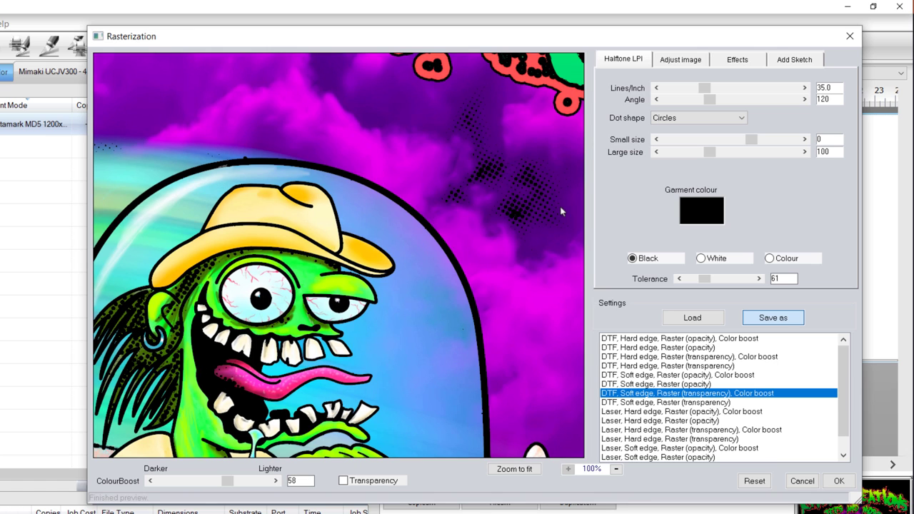
left_click(617, 470)
left_click(617, 470)
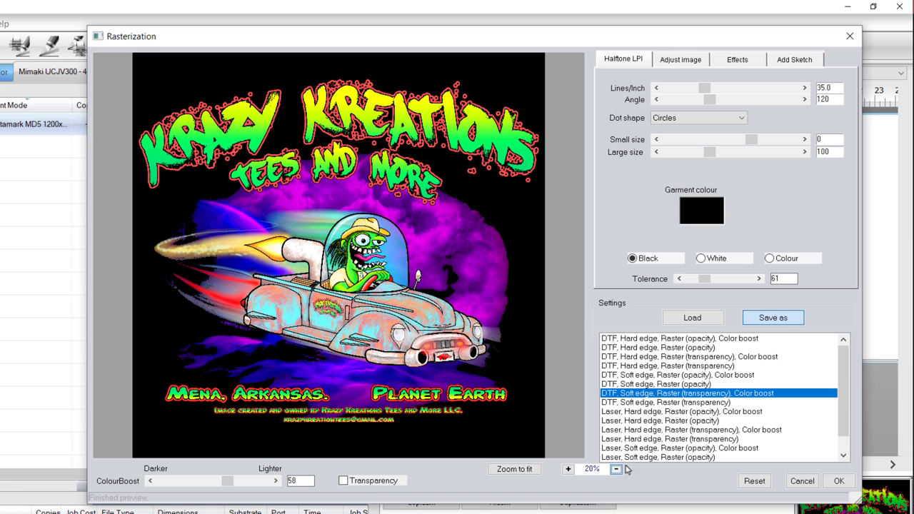
Reload the preset and set Lines/Inch 41, Large size 91 and ColourBoost 10.
left_click(732, 395)
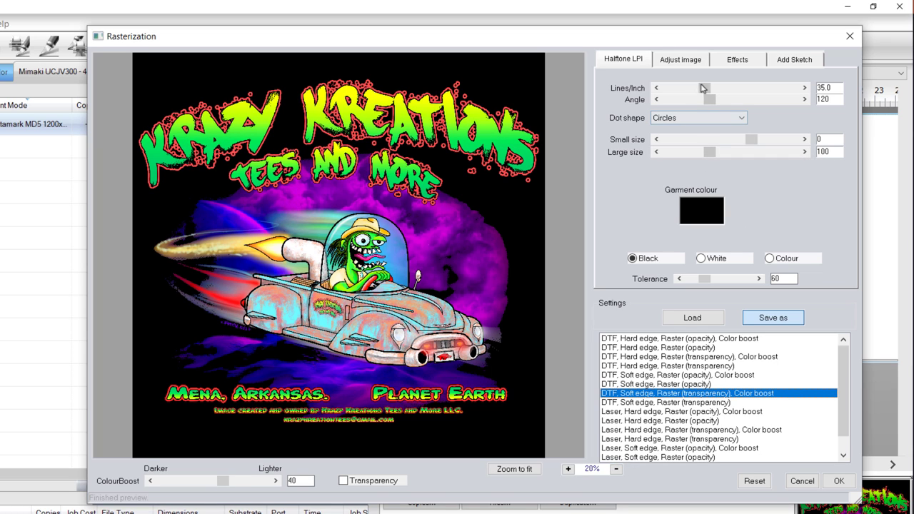
mouse_move(704, 87)
left_mouse_down()
mouse_move(739, 88)
mouse_move(709, 88)
left_mouse_up()
mouse_move(711, 152)
left_mouse_down()
mouse_move(735, 153)
mouse_move(701, 152)
left_mouse_up()
left_click_drag(223, 481, 215, 486)
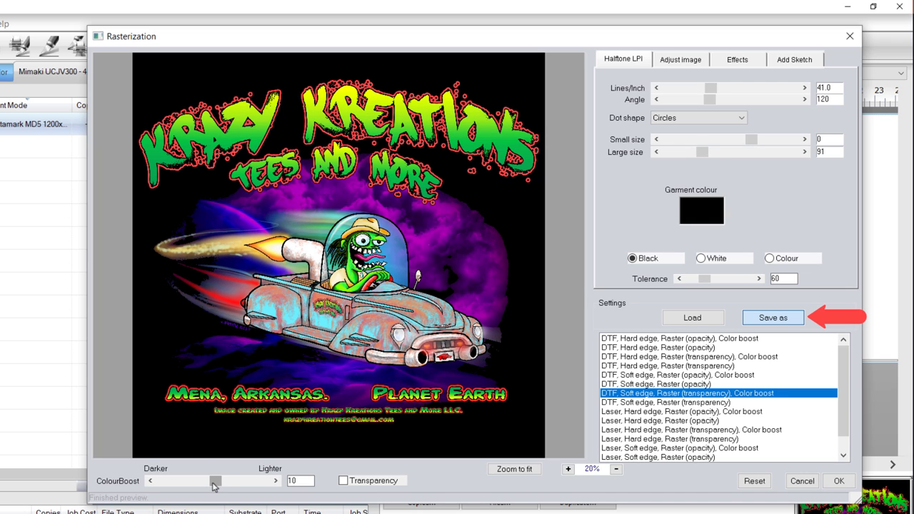
Save the settings as preset 'DTF, Soft edge, Raster (transparency), Color boost - Kustom Preset'.
left_click(767, 318)
left_click(559, 503)
type("- Kustom Preset")
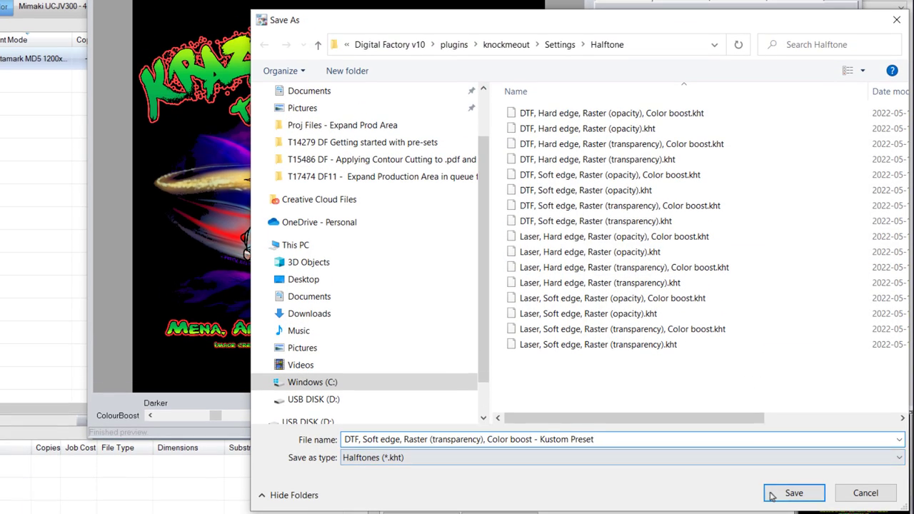
left_click(792, 493)
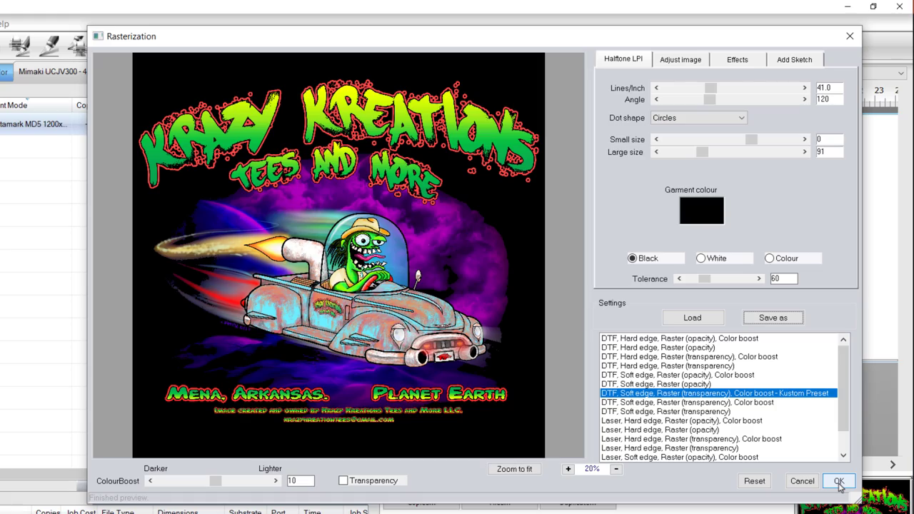
Apply the custom halftone settings to the Rusty truck job with OK.
left_click(839, 482)
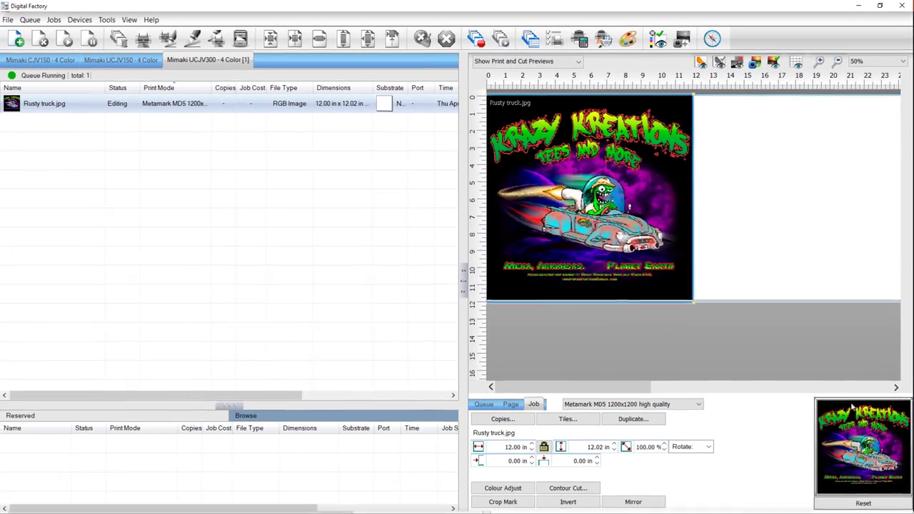